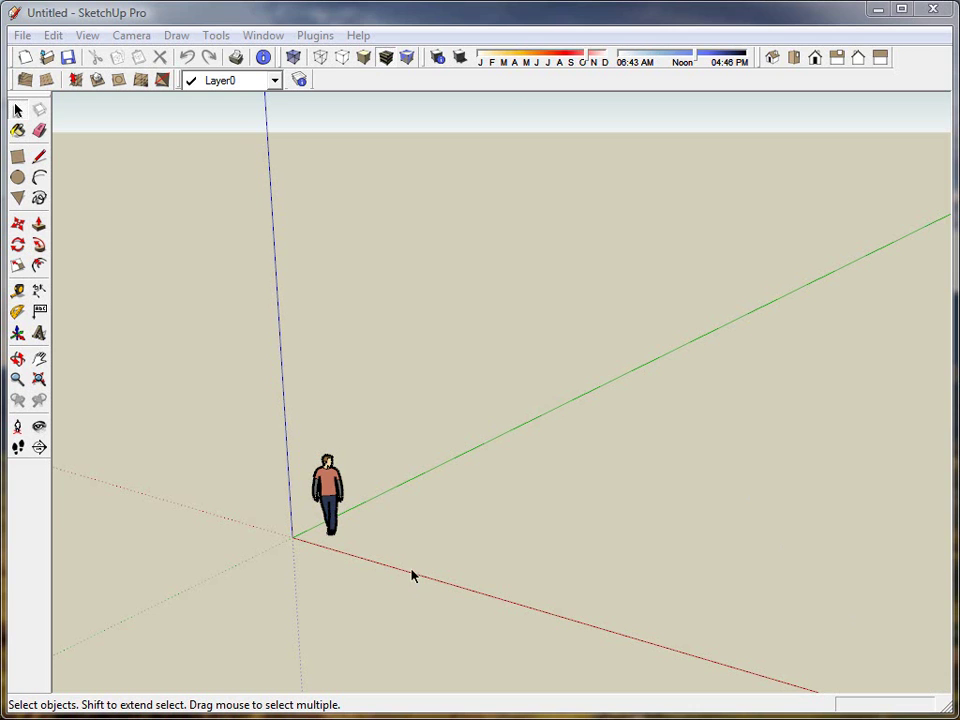
- Move the person figure so its feet snap onto the axis origin
left_click(333, 487)
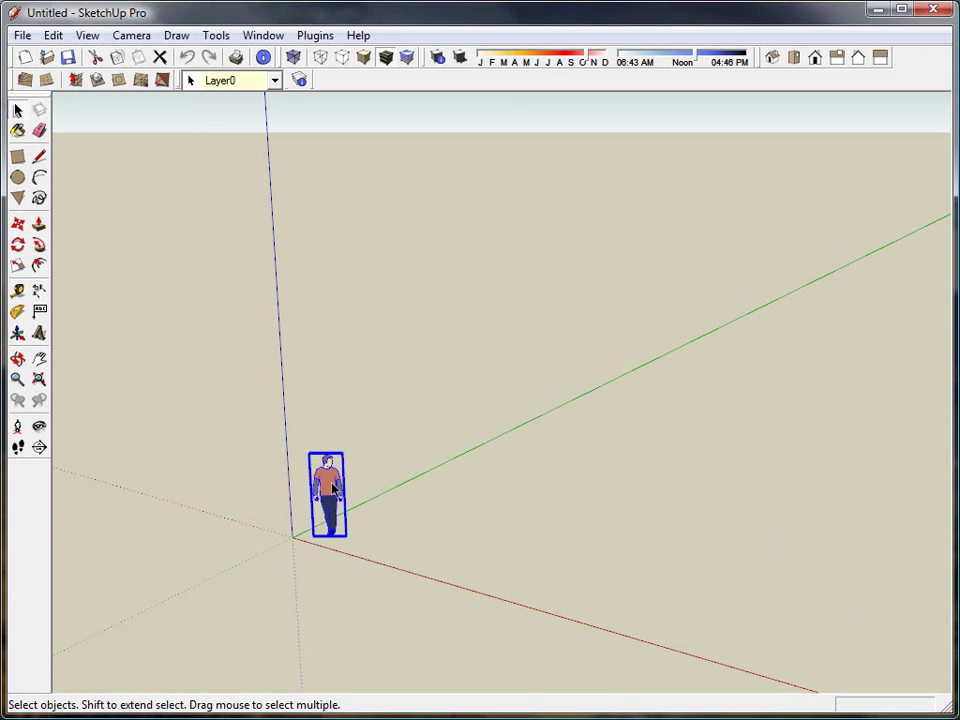
scroll(333, 487, "up", 3)
mouse_move(339, 561)
middle_mouse_down()
mouse_move(476, 463)
mouse_move(392, 456)
middle_mouse_up()
left_click(17, 224)
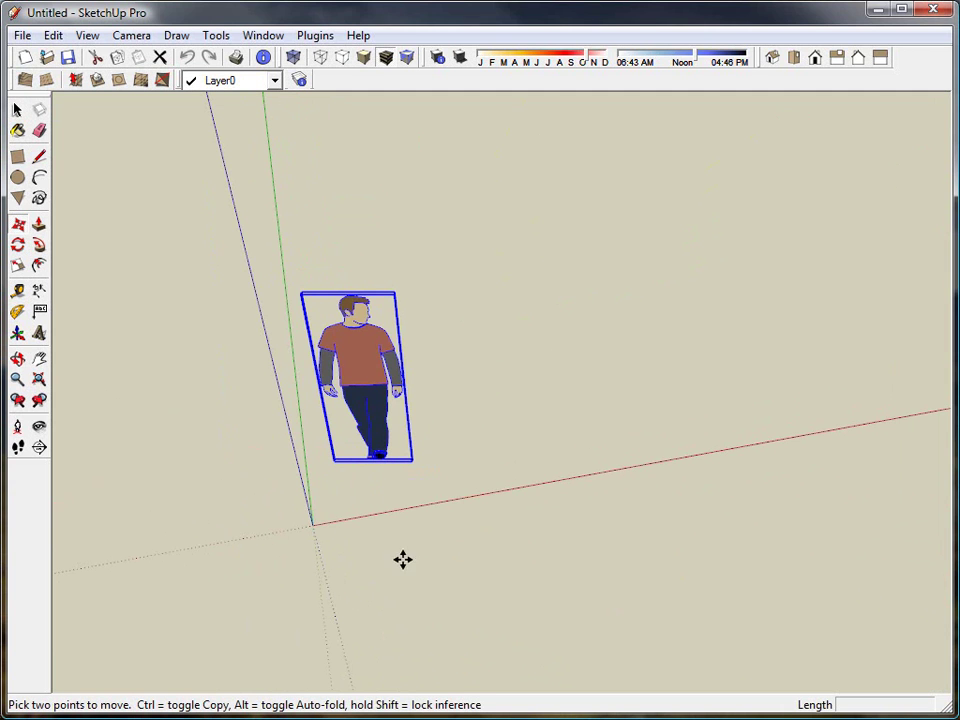
left_click(379, 461)
left_click(313, 522)
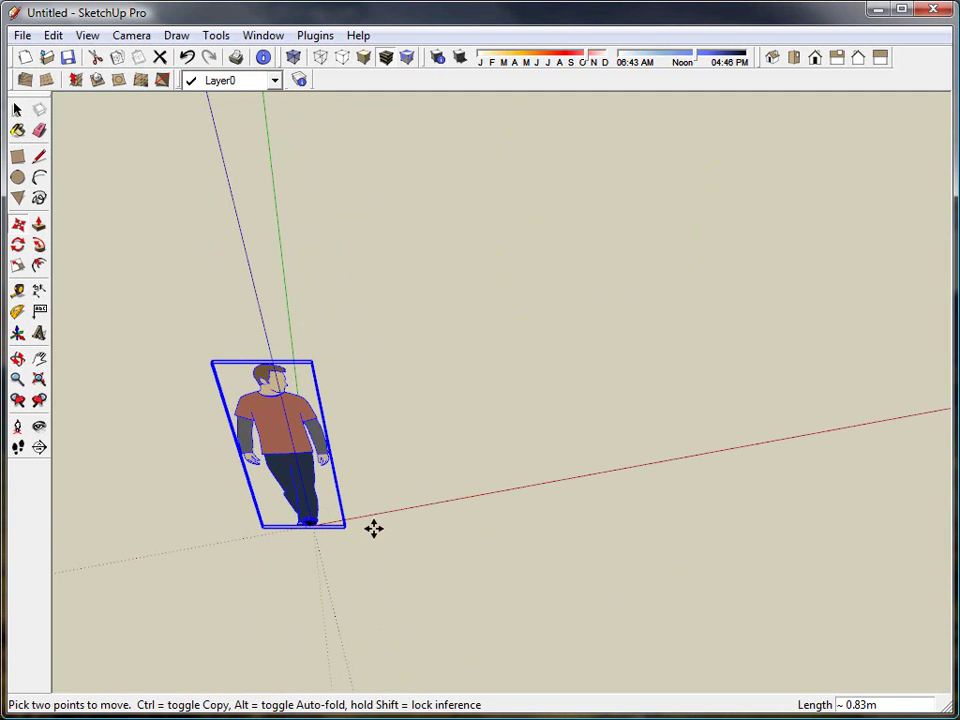
middle_click_drag(373, 528, 321, 417)
mouse_move(345, 486)
middle_mouse_down()
mouse_move(270, 424)
mouse_move(315, 401)
middle_mouse_up()
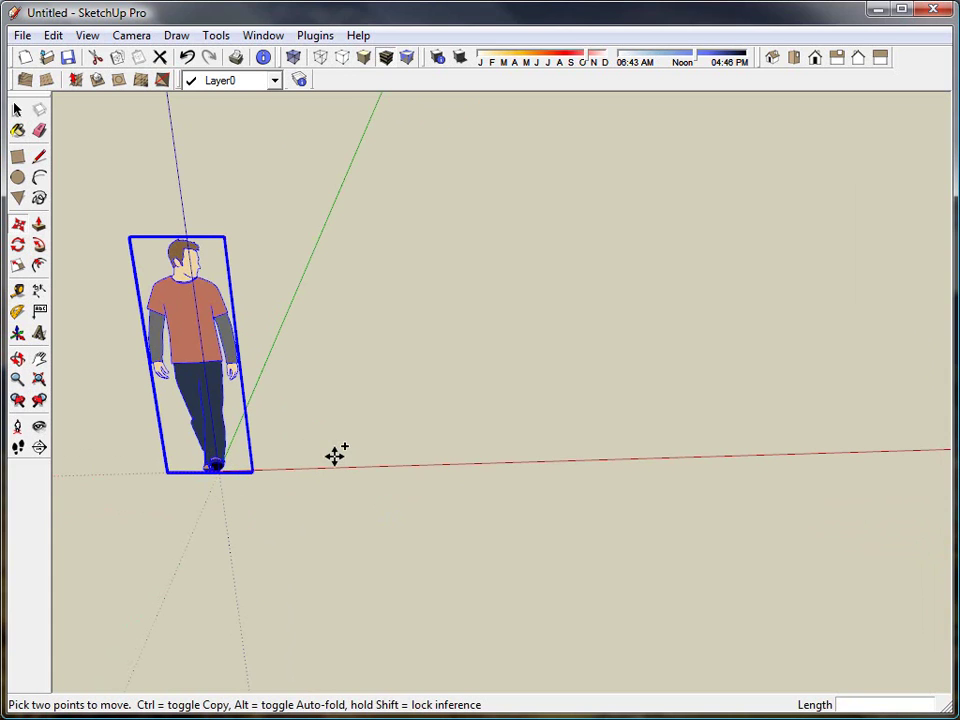
- Copy the figure along the red axis and array it with x15
left_click(215, 468, "ctrl")
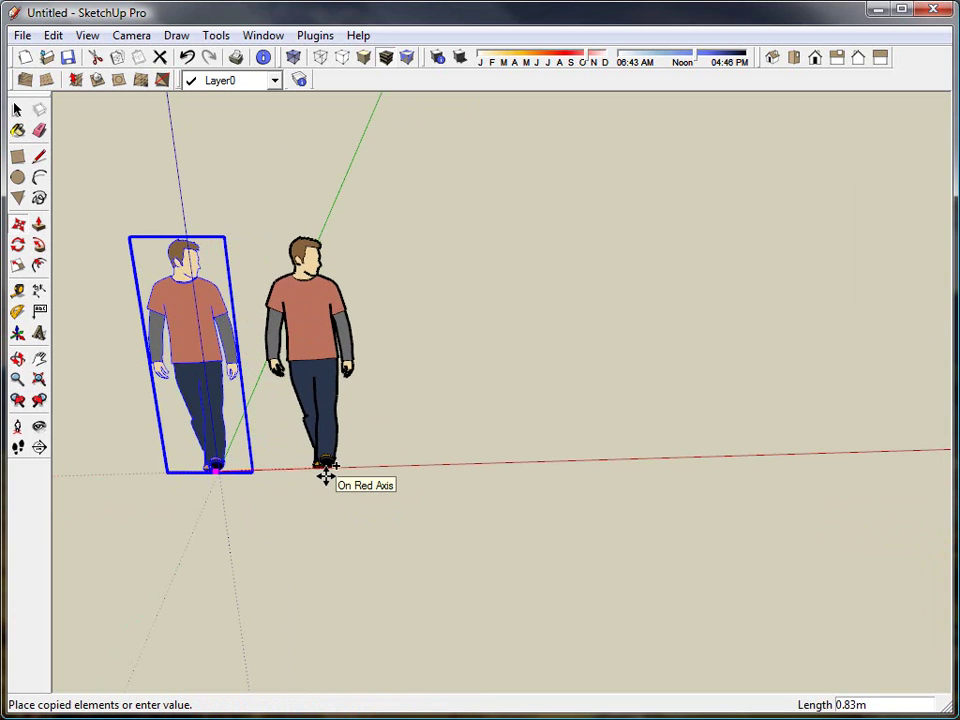
left_click(326, 475)
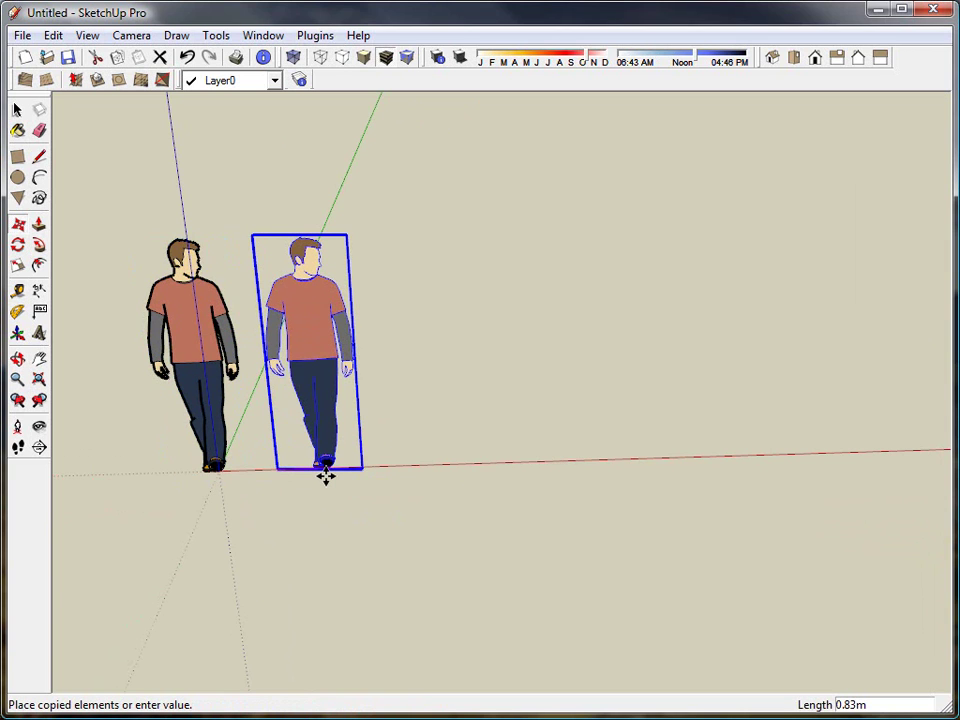
type("x15")
key("Return")
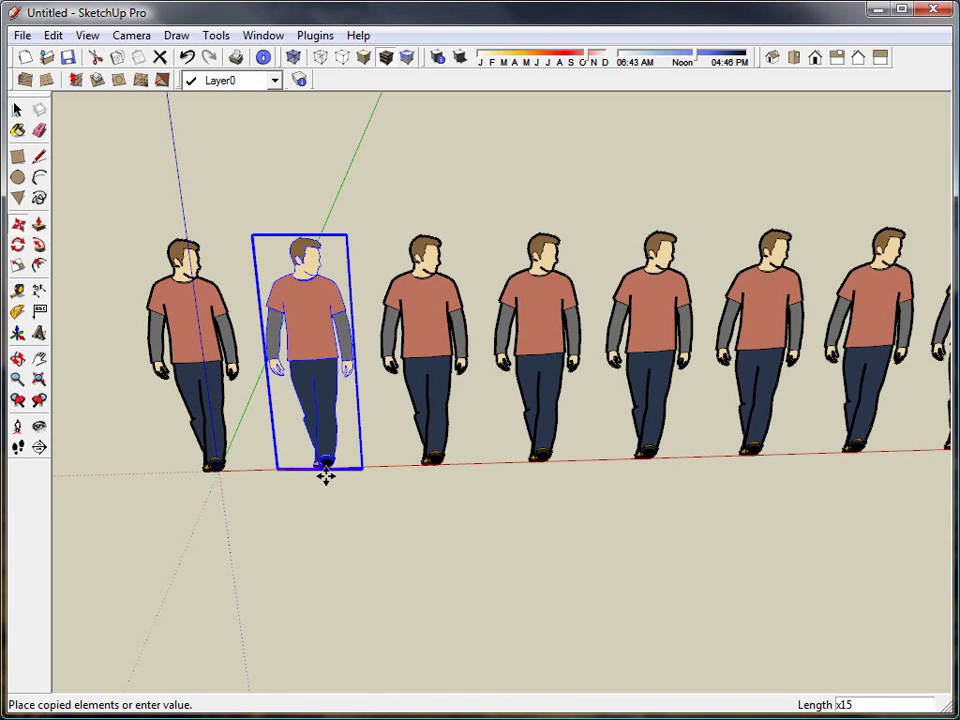
scroll(326, 476, "down", 3)
scroll(497, 413, "down", 2)
- Select figures 2–15 of the row with a right-to-left crossing window
middle_click_drag(497, 413, 378, 425, "shift")
scroll(497, 439, "down", 2)
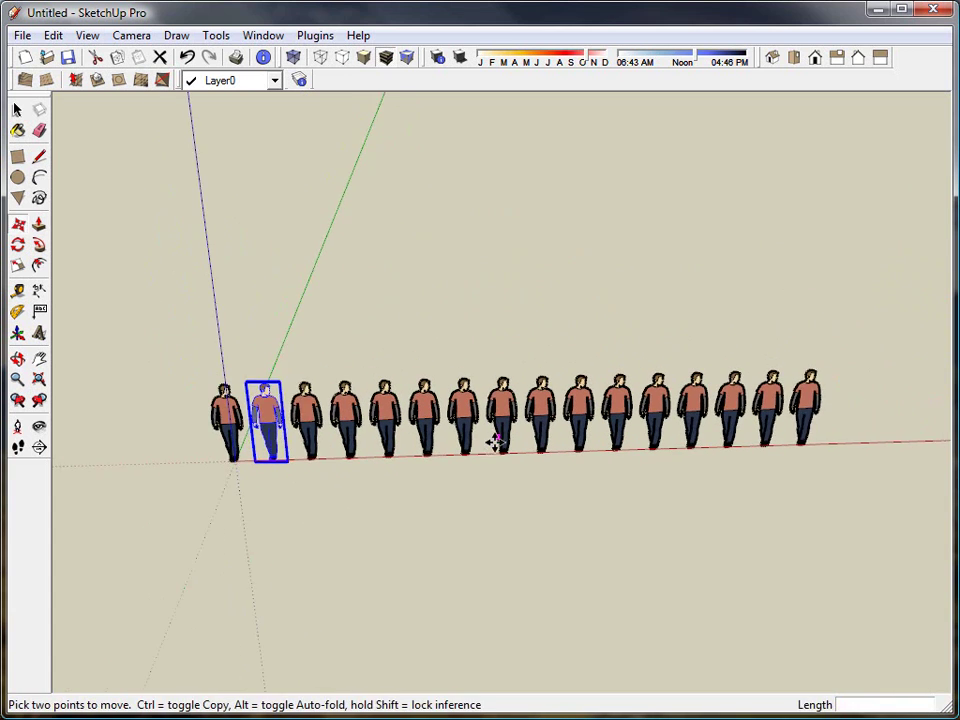
mouse_move(497, 439)
middle_mouse_down()
mouse_move(467, 390)
mouse_move(399, 357)
middle_mouse_up()
left_click(17, 109)
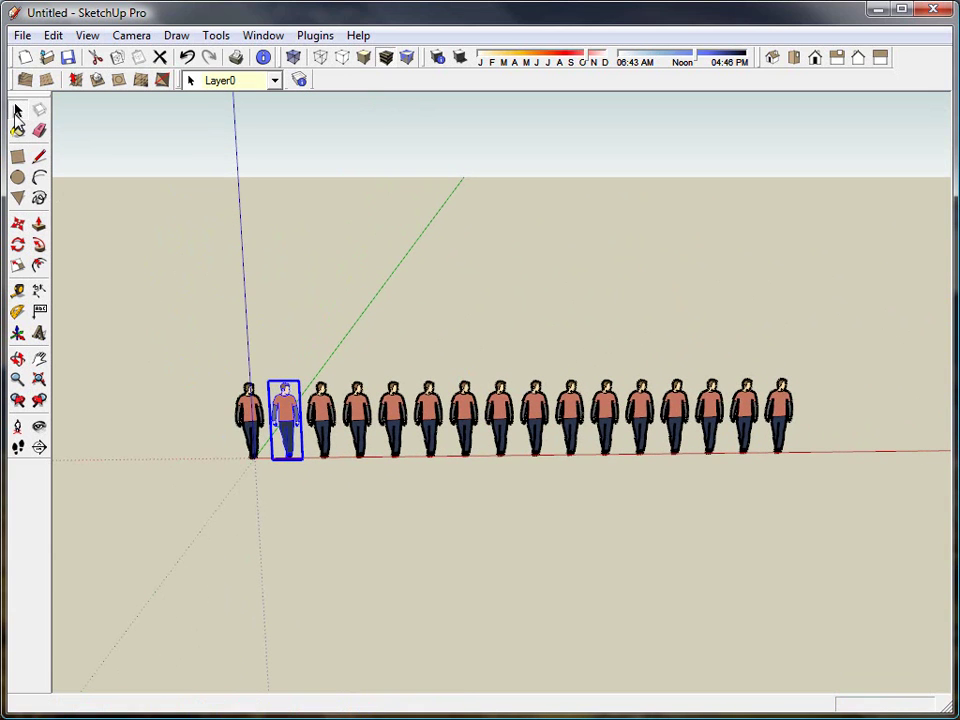
left_click(341, 349)
scroll(330, 400, "up", 1)
scroll(313, 427, "up", 2)
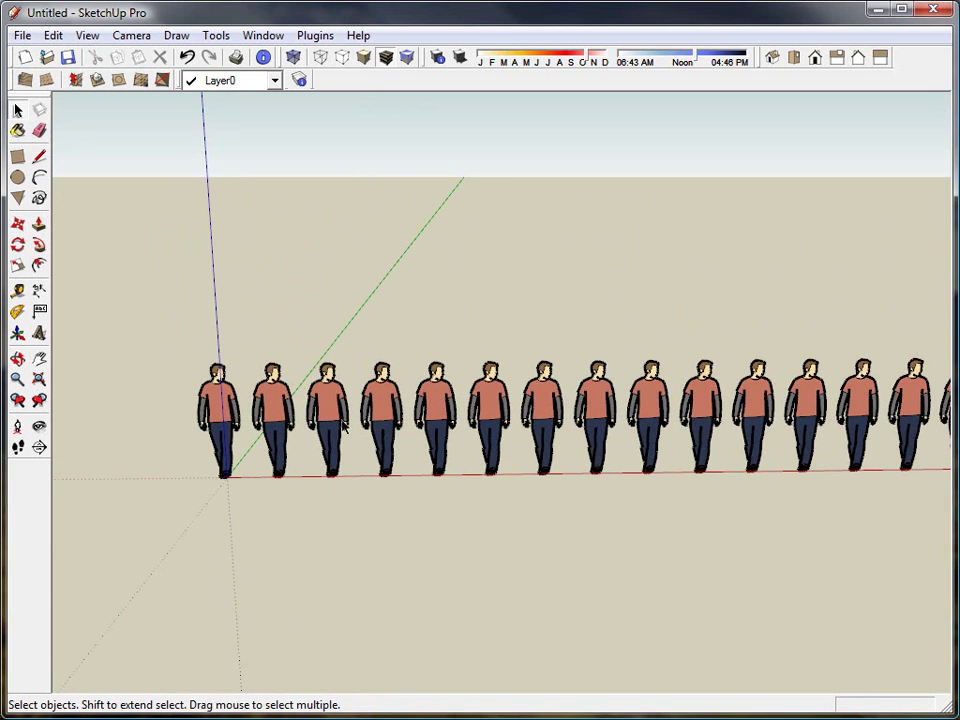
scroll(252, 421, "up", 2)
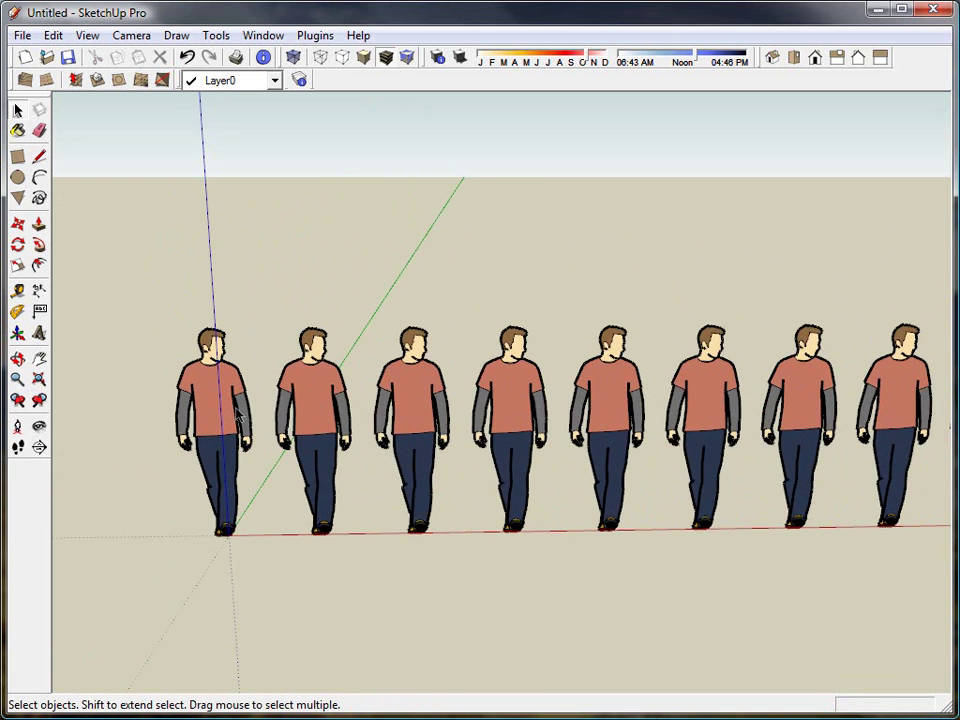
scroll(252, 421, "up", 3)
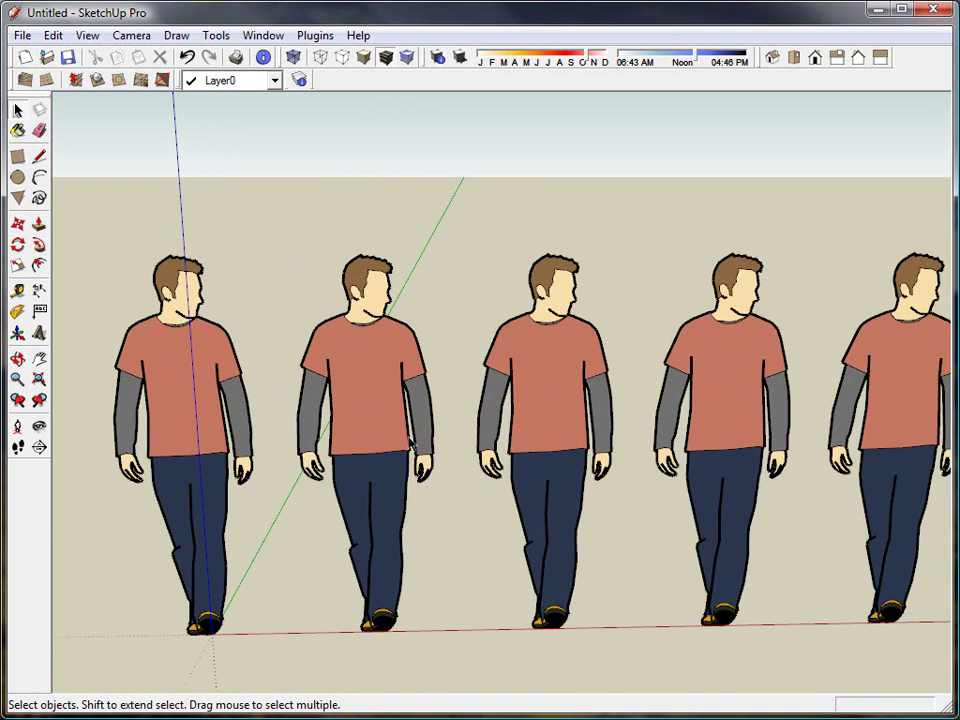
scroll(295, 430, "down", 2)
scroll(330, 435, "down", 1)
scroll(415, 445, "down", 2)
scroll(415, 445, "down", 1)
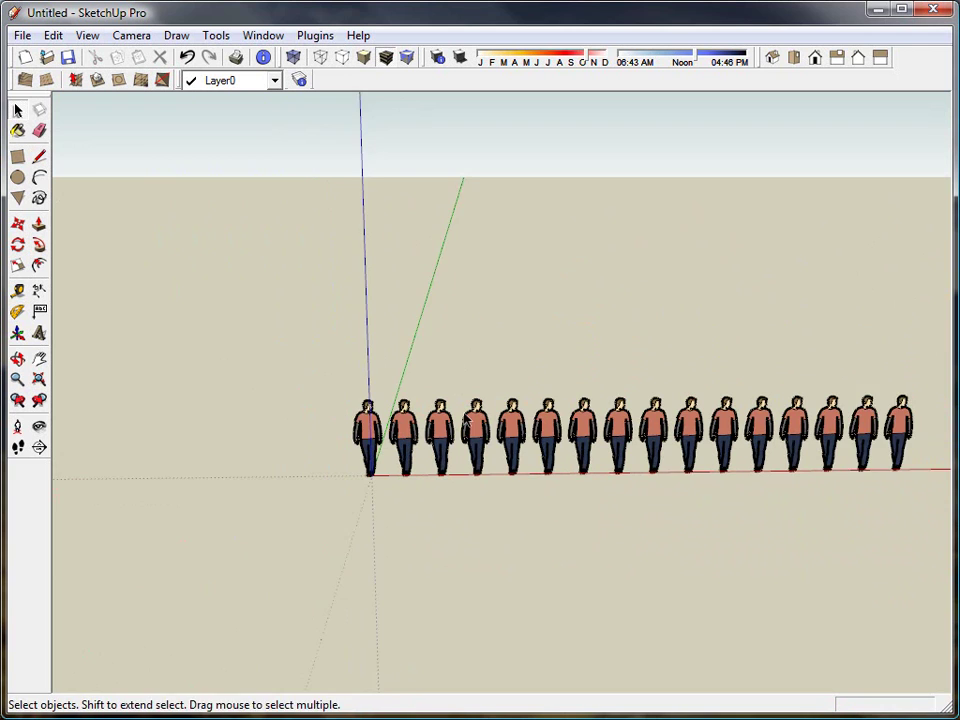
middle_click_drag(481, 430, 396, 427, "shift")
left_click_drag(800, 362, 316, 476)
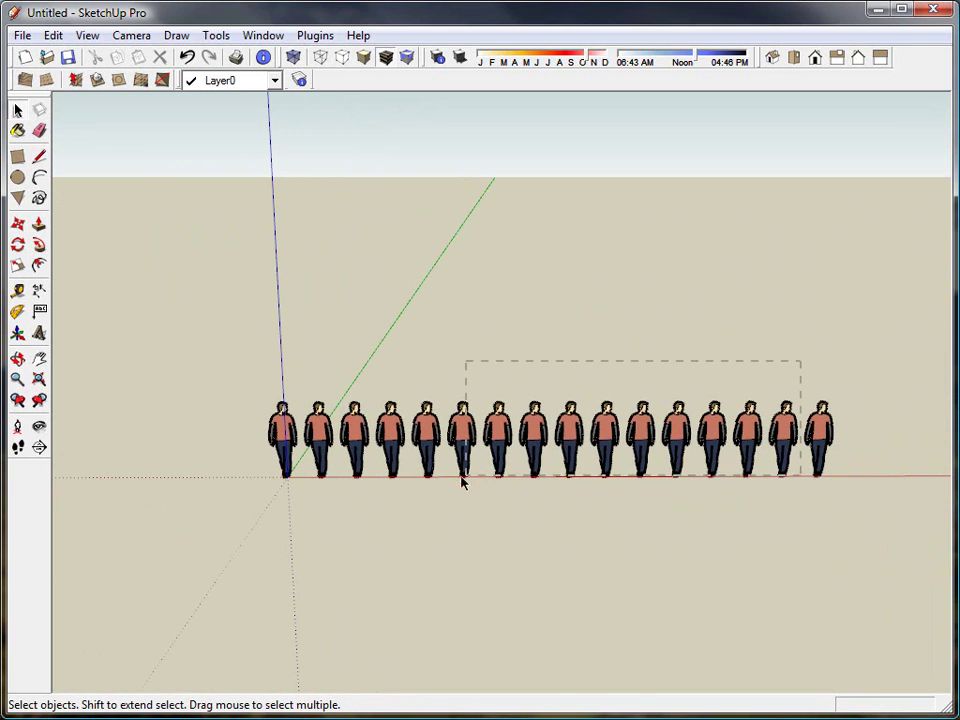
- Delete the middle figures, then the farthest right copy, leaving only the original
key("Delete")
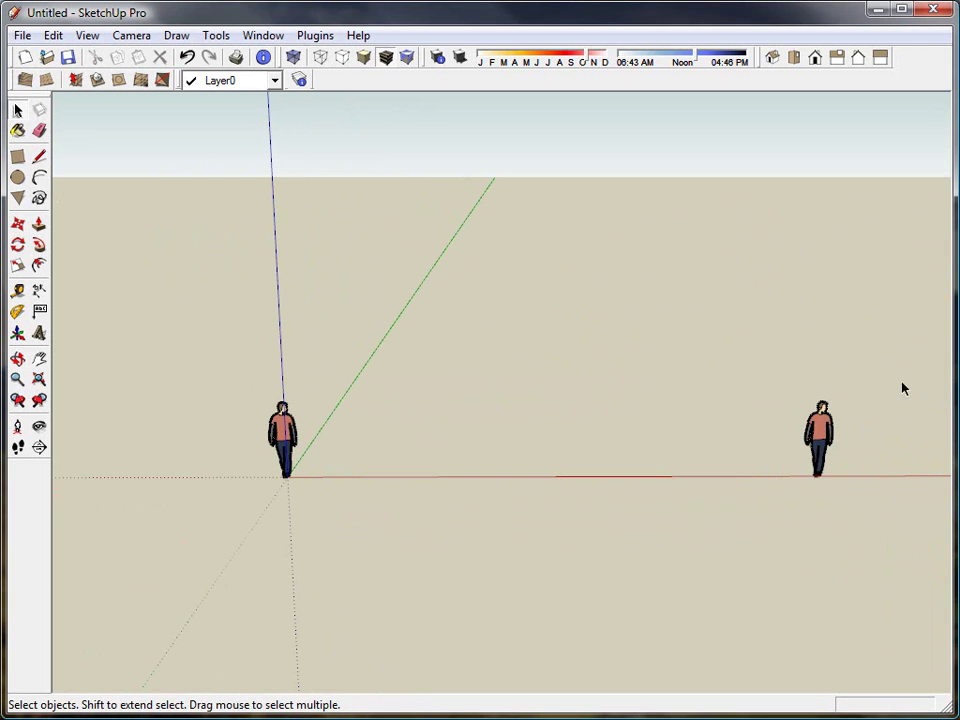
left_click(820, 440)
left_click(756, 510)
left_click(820, 440)
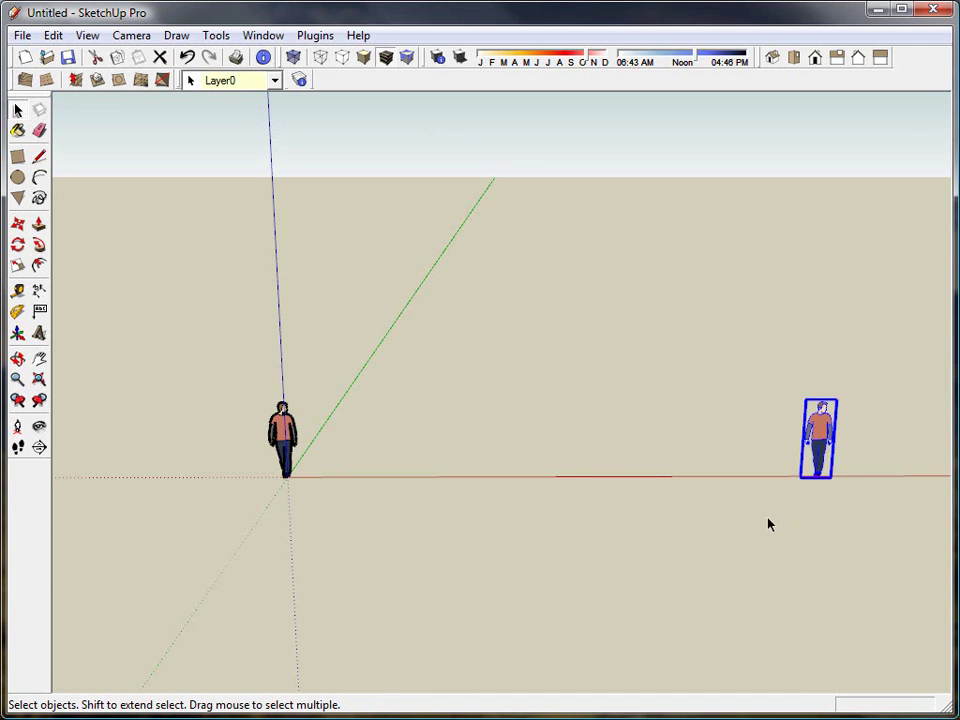
key("Delete")
left_click(18, 223)
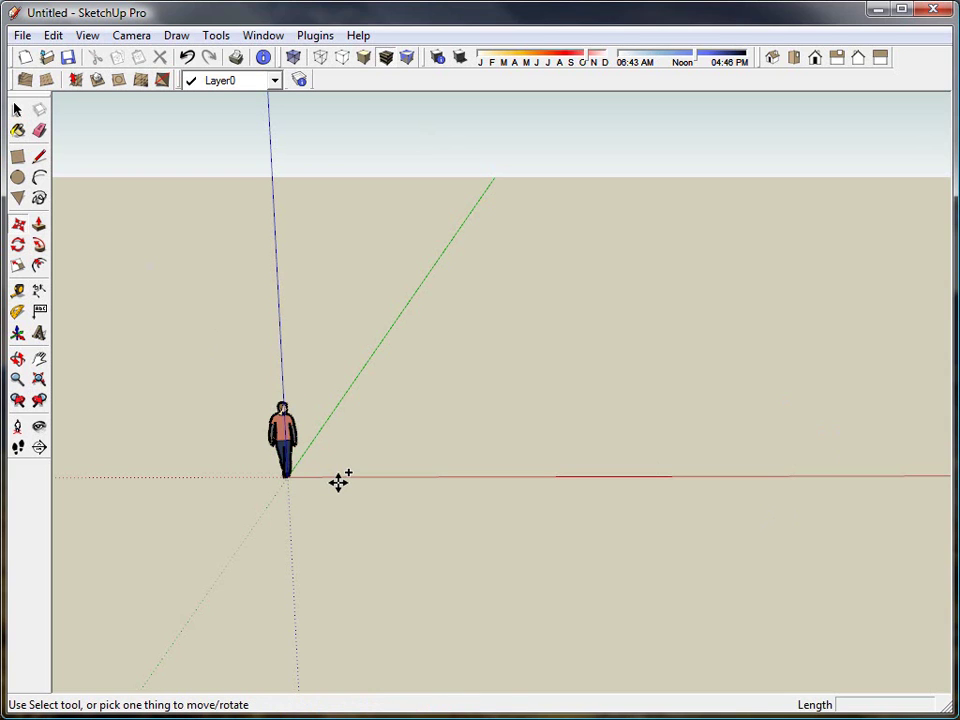
left_click(283, 478)
key("ctrl")
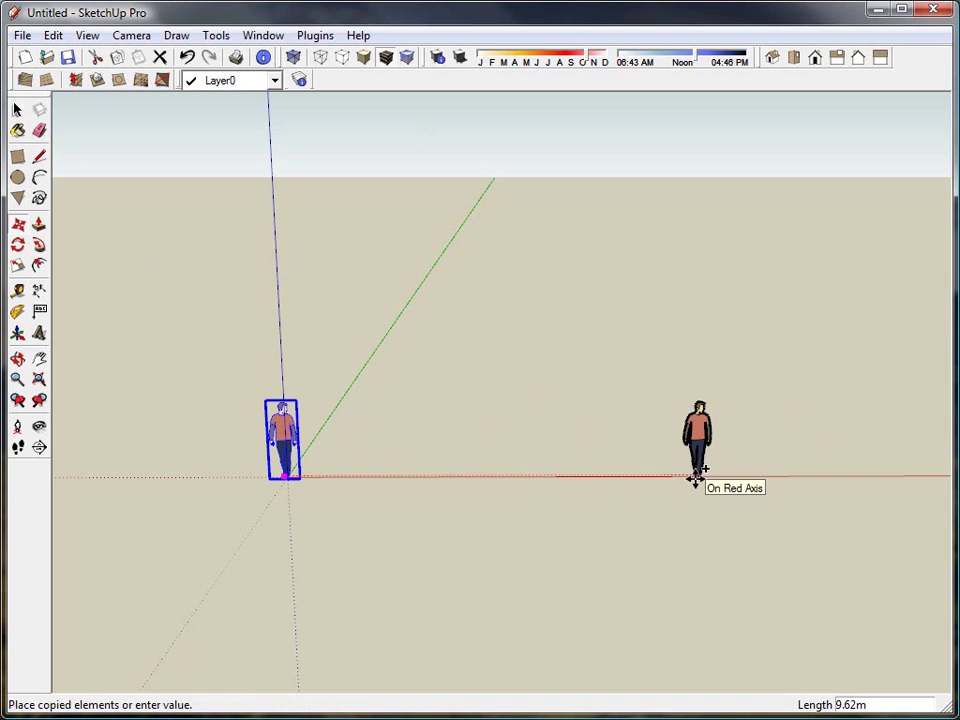
left_click(742, 479)
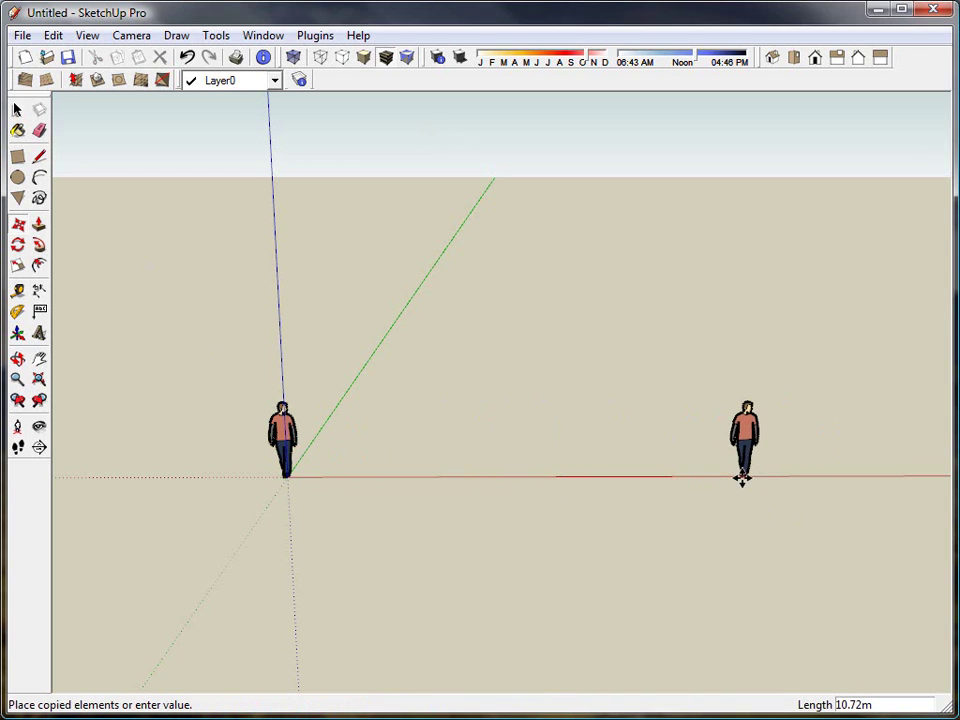
type("/10")
key("Return")
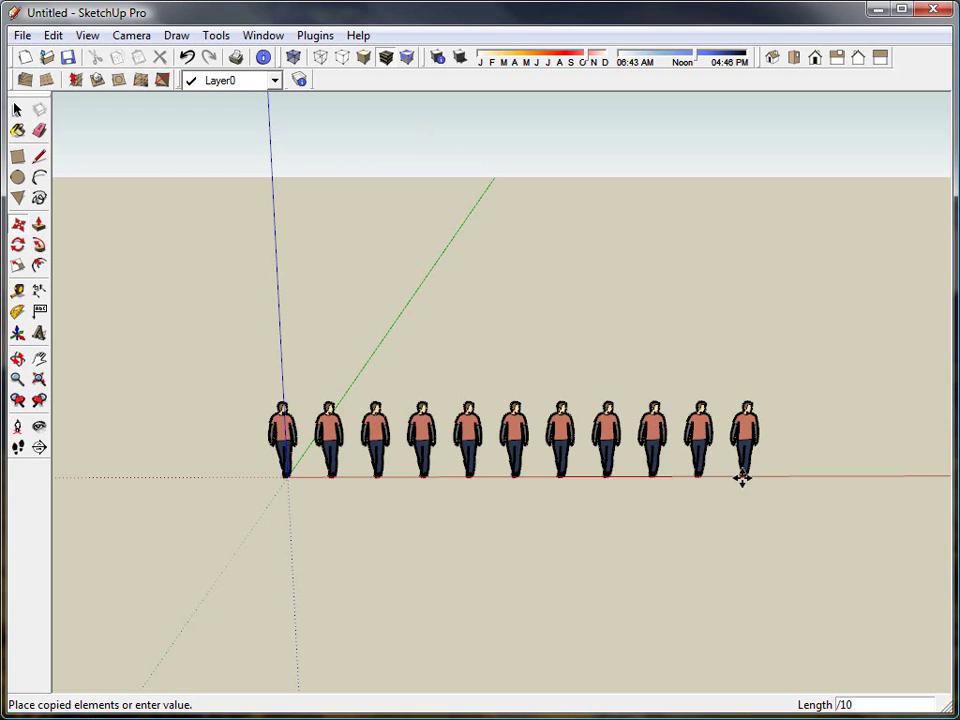
key("ctrl+z")
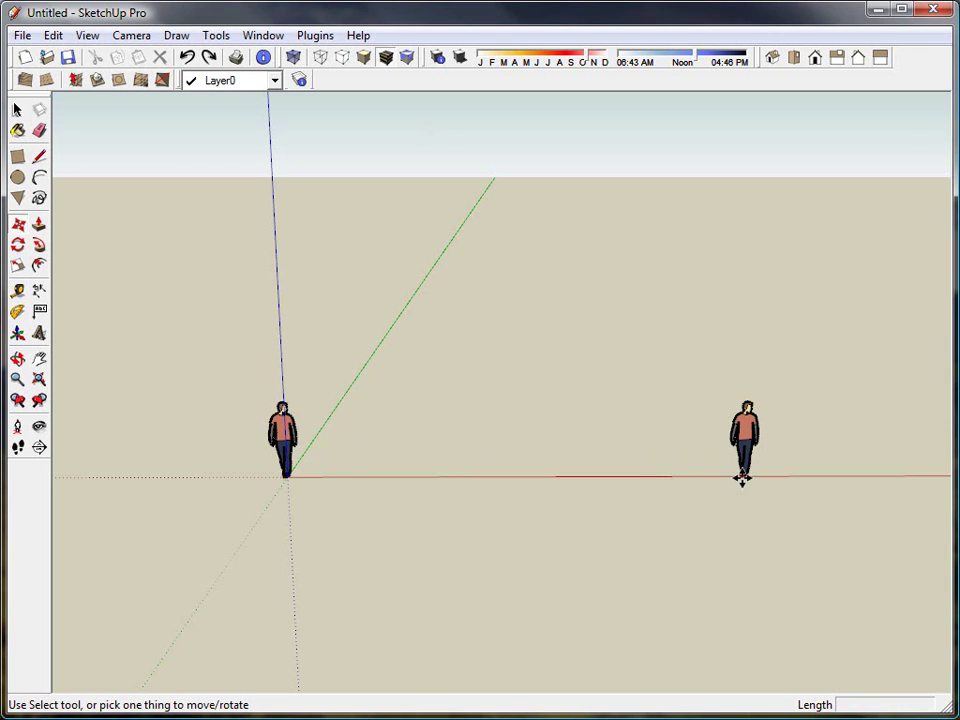
- Undo the end copy, then copy along the red axis divided with /5
key("ctrl+z")
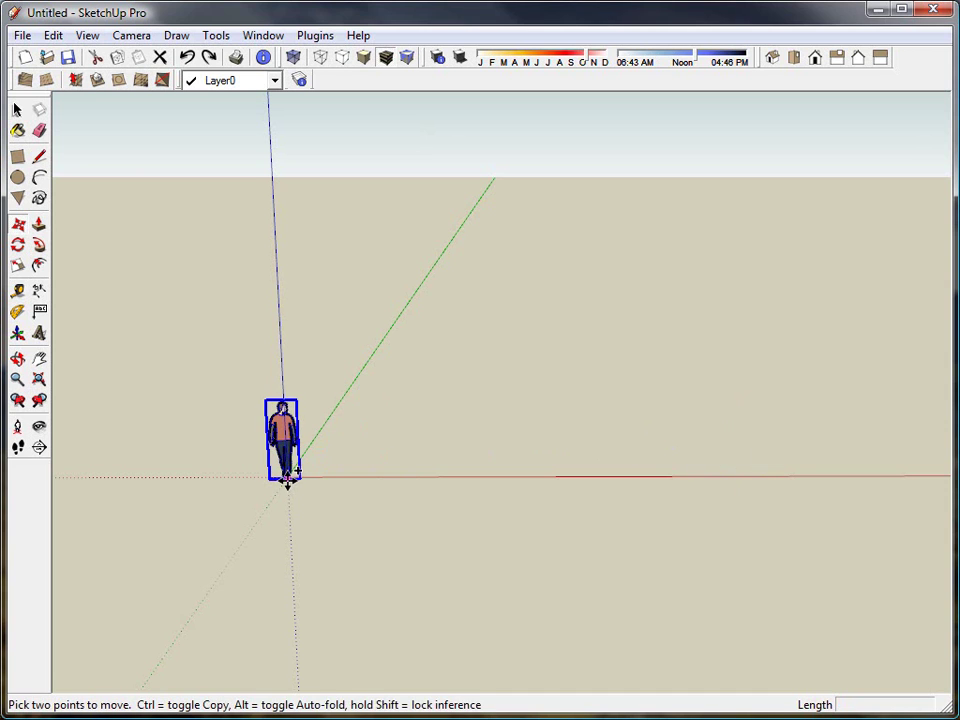
left_click(286, 478)
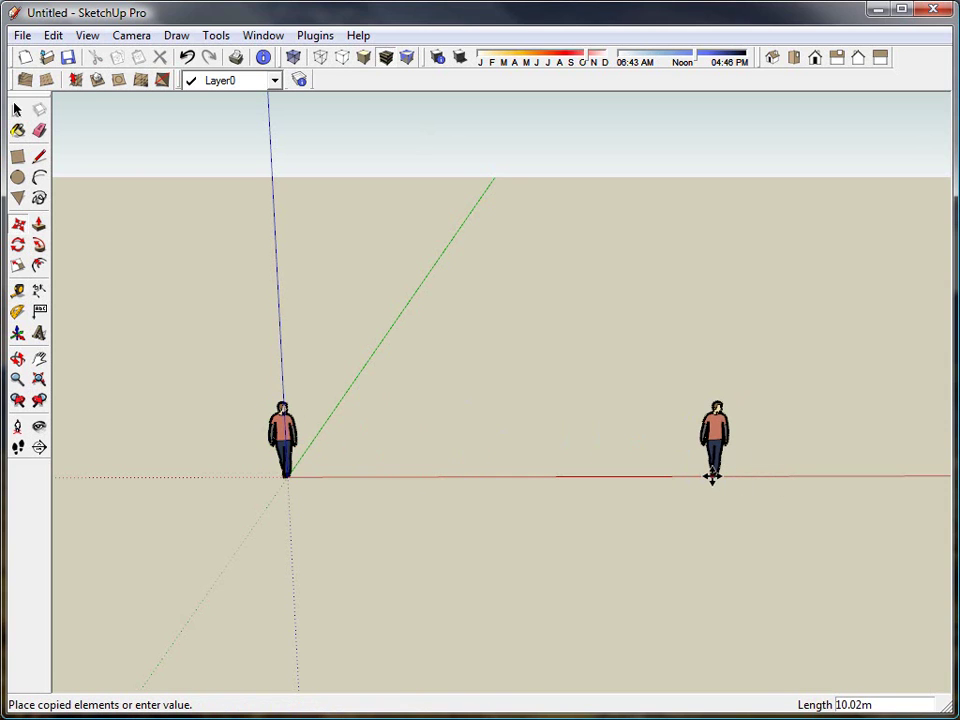
type("/5")
key("Return")
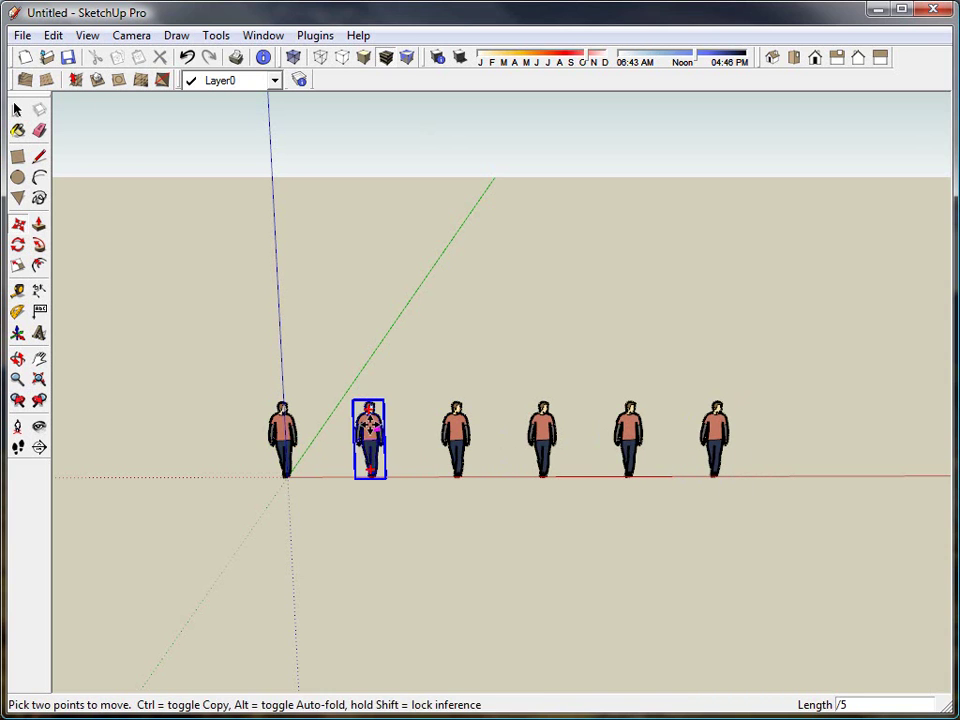
middle_click_drag(369, 425, 493, 428)
scroll(495, 427, "up", 2)
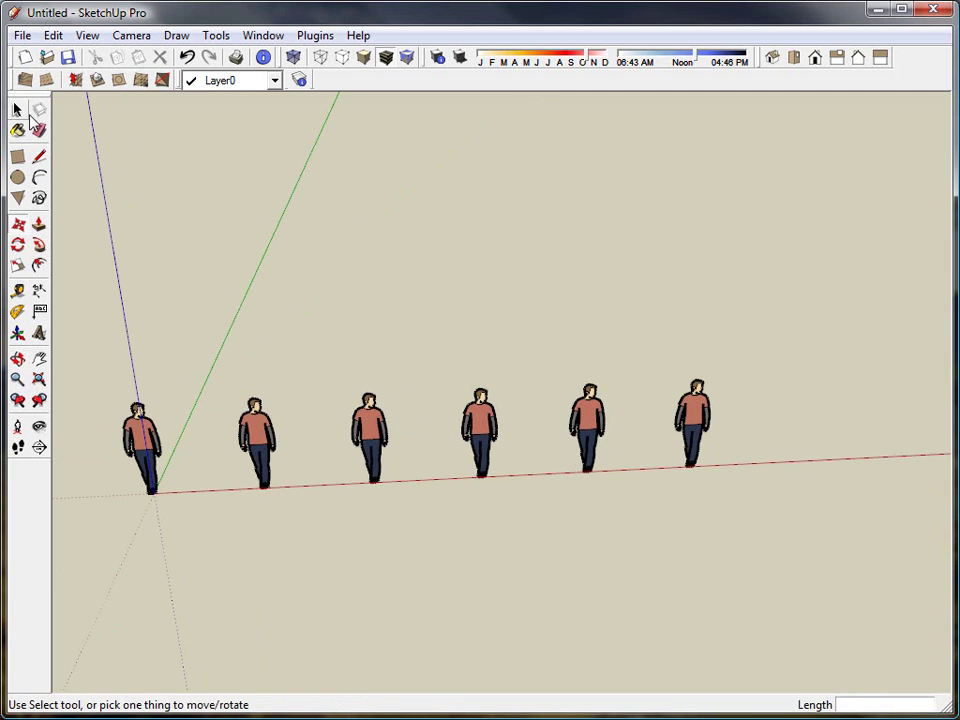
- Window-select the five right-hand figure copies and delete them
left_click(18, 110)
mouse_move(771, 345)
middle_mouse_down()
mouse_move(489, 341)
mouse_move(503, 403)
mouse_move(598, 364)
mouse_move(538, 316)
middle_mouse_up()
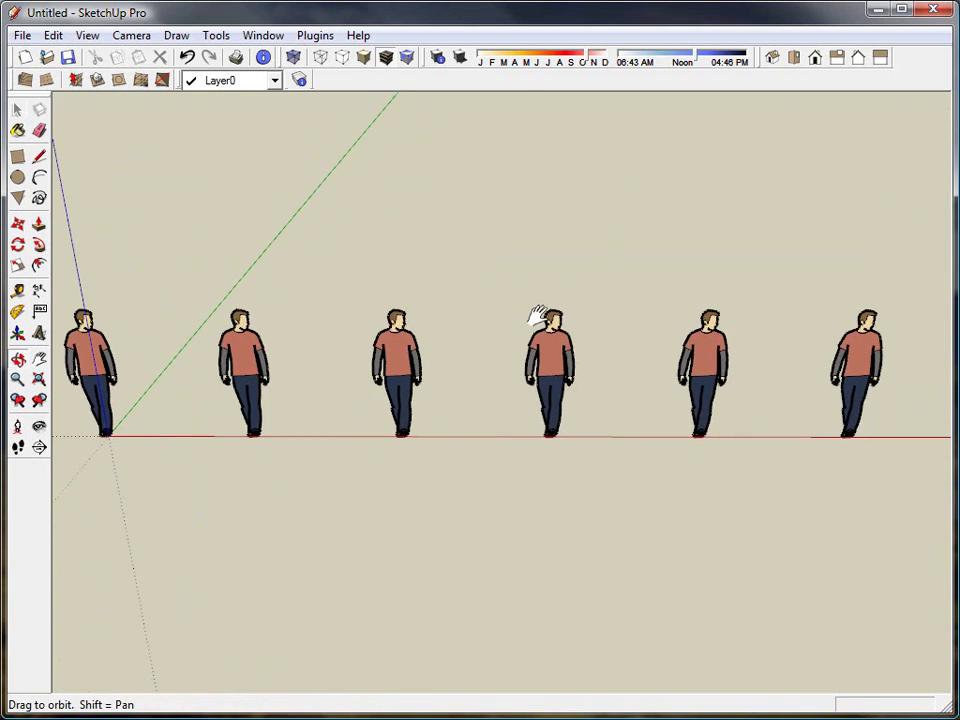
scroll(540, 318, "down", 1)
left_click_drag(860, 264, 242, 454)
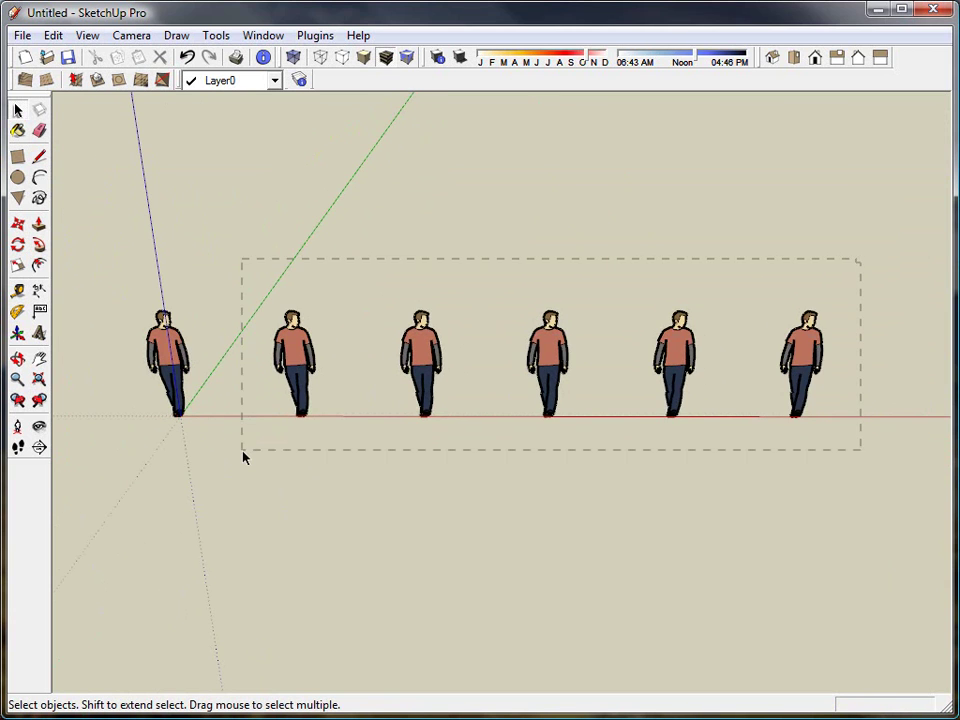
key("Delete")
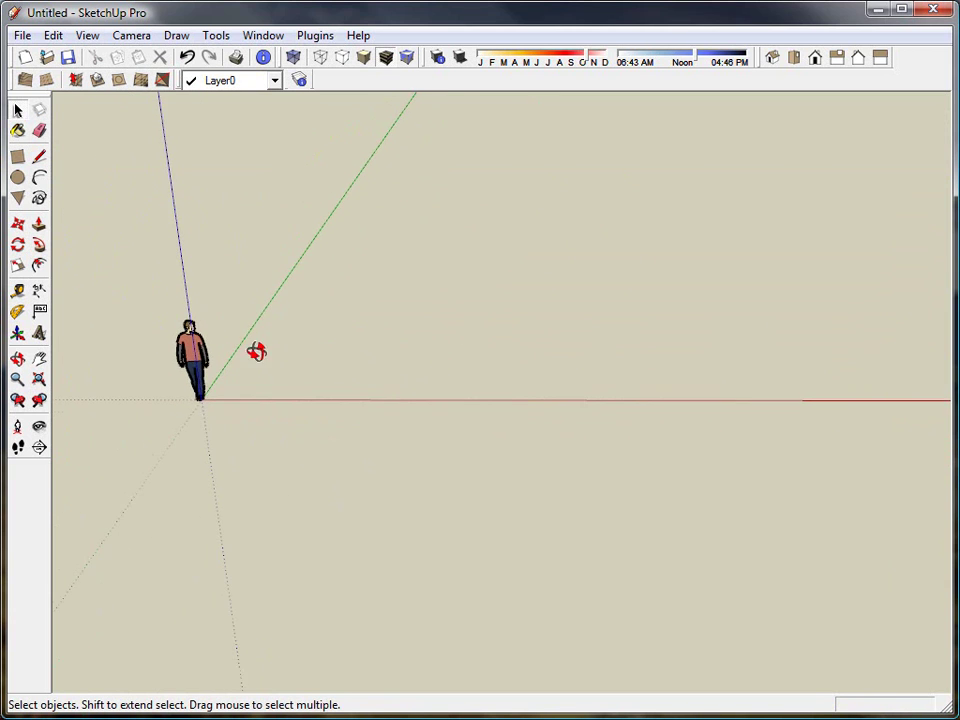
mouse_move(242, 433)
middle_mouse_down()
mouse_move(364, 378)
mouse_move(375, 343)
mouse_move(403, 349)
middle_mouse_up()
scroll(364, 380, "up", 2)
scroll(362, 385, "up", 1)
scroll(362, 385, "up", 1)
scroll(403, 350, "up", 1)
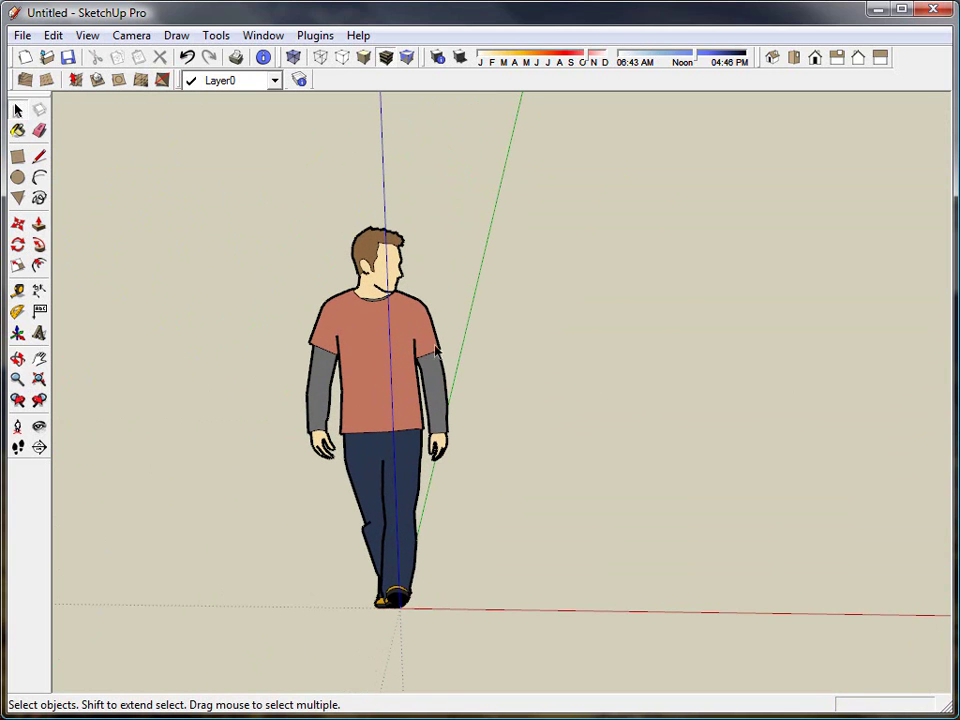